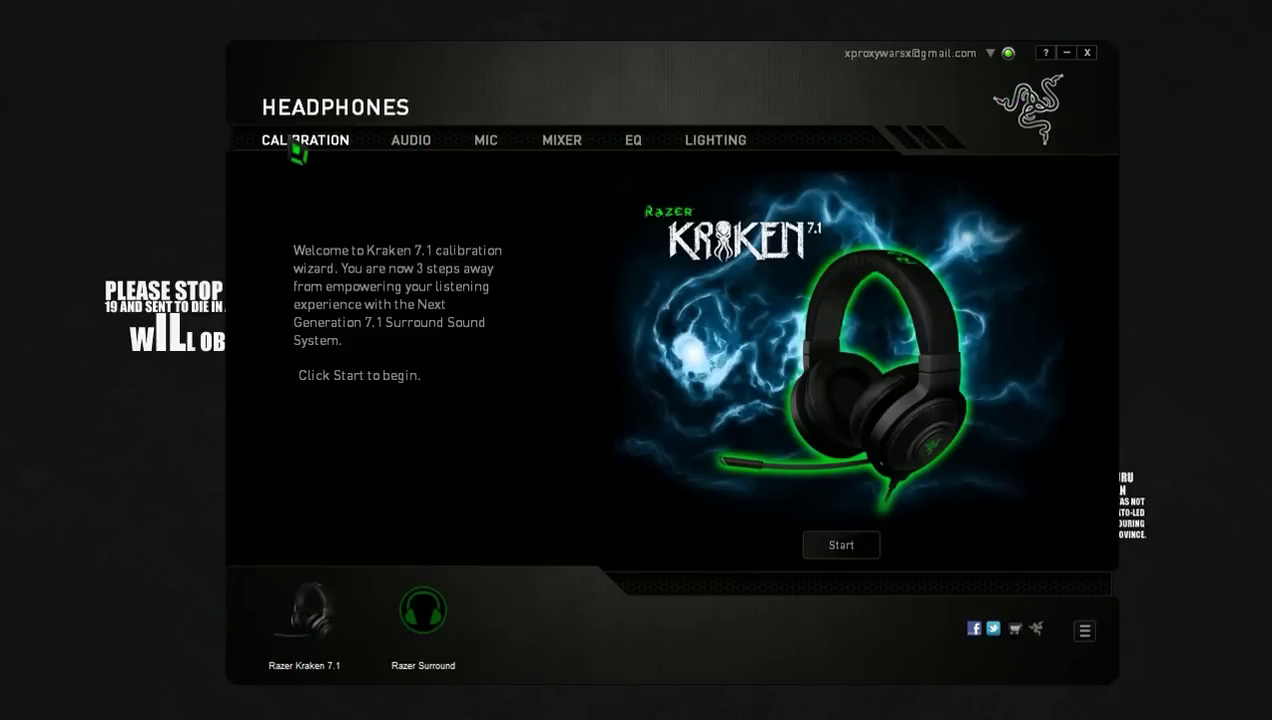
Step: Leave the calibration wizard and view audio settings: Bass Boost maximum, Voice Clarity on, Normalization off
{"action": "left_click", "coordinate": [833, 548]}
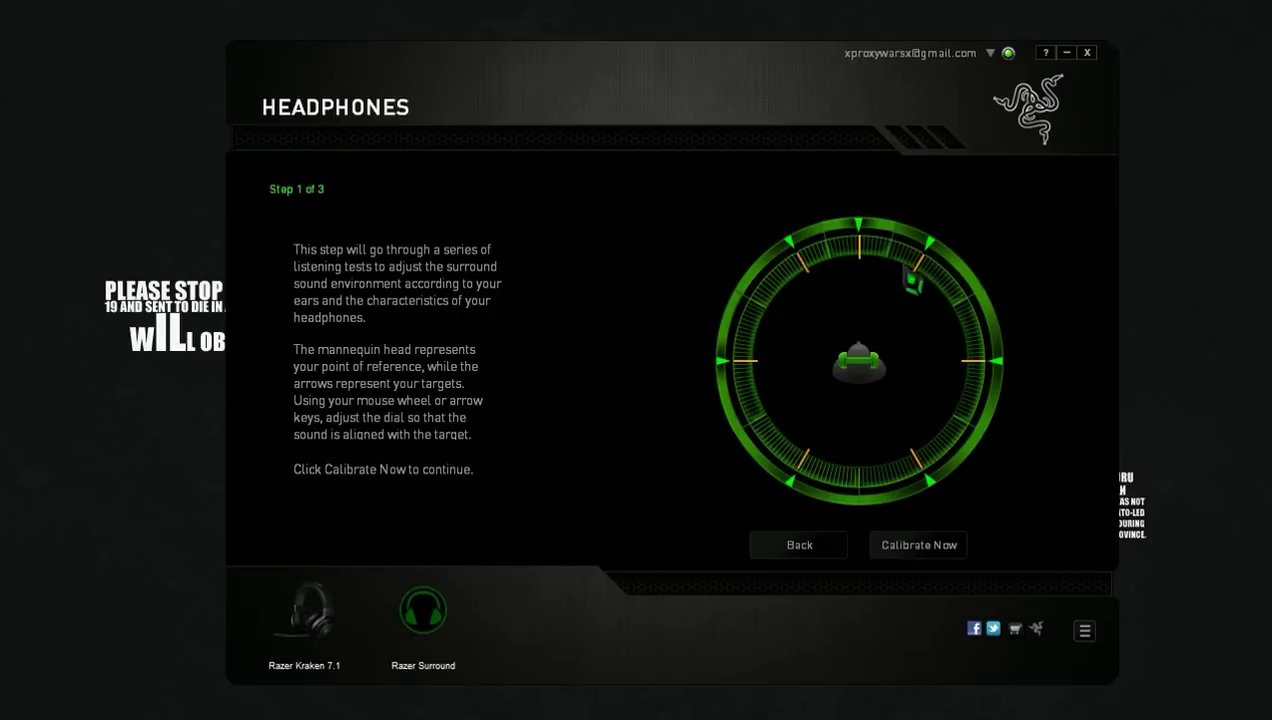
{"action": "left_click", "coordinate": [797, 547]}
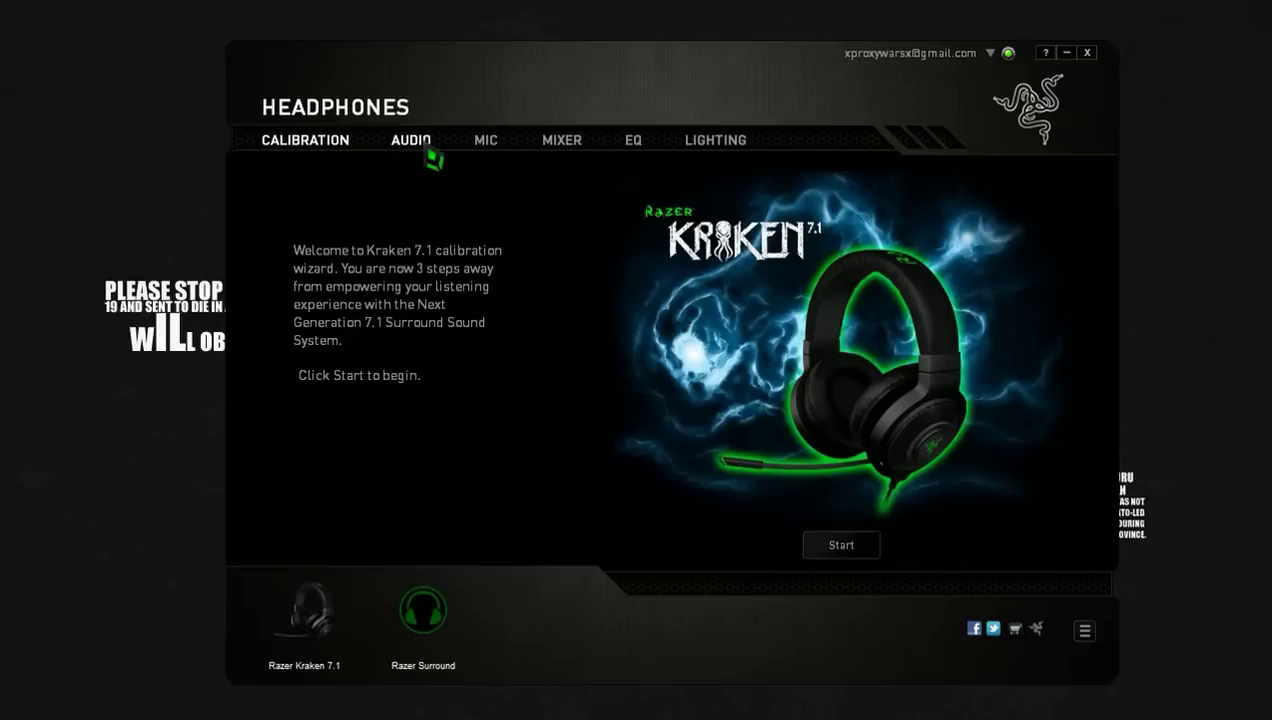
{"action": "left_click", "coordinate": [433, 160]}
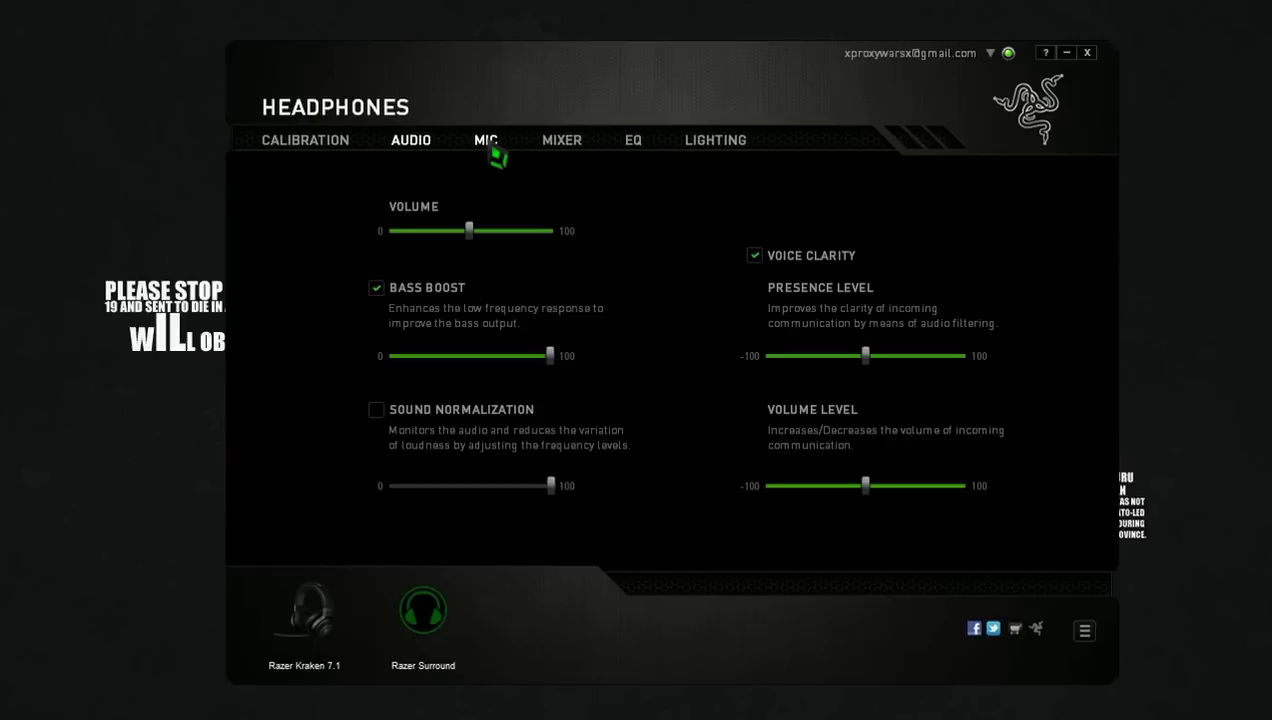
Step: View the mic settings, with Ambient Noise Reduction on and mute and normalization off
{"action": "left_click", "coordinate": [486, 141]}
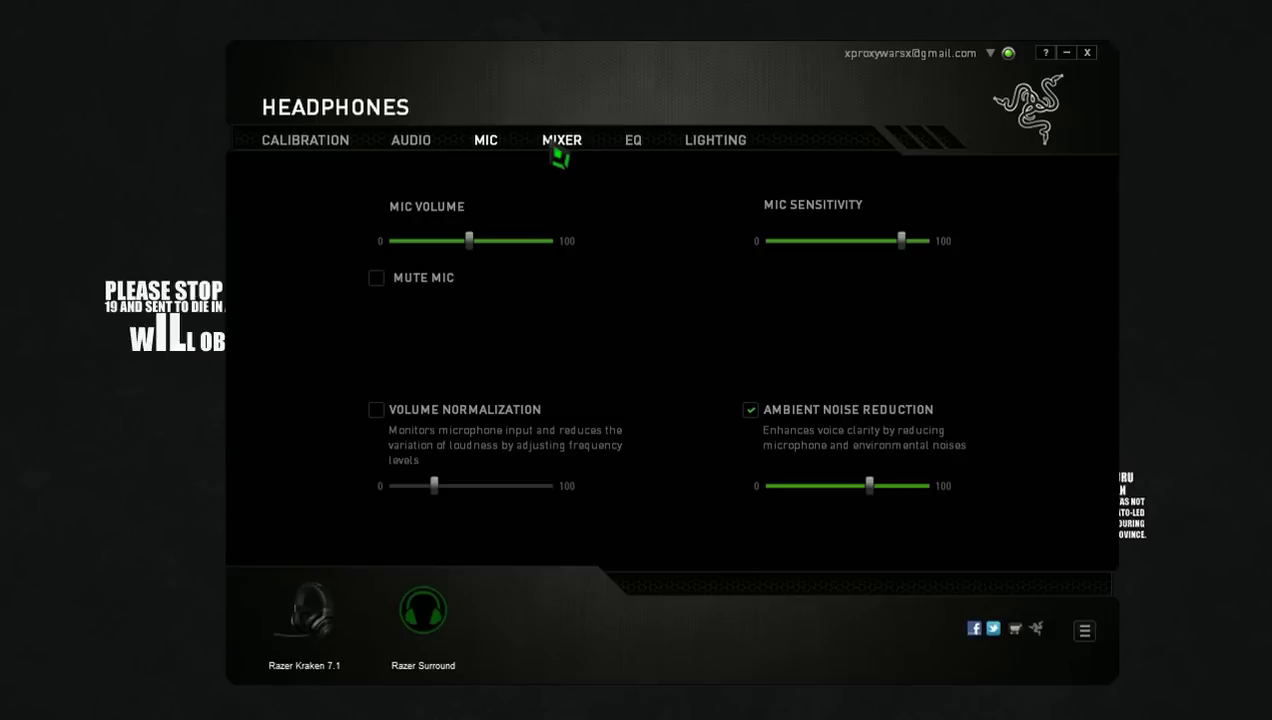
Step: View the mixer with the Kraken 7.1 device level and an empty applications list
{"action": "left_click", "coordinate": [561, 145]}
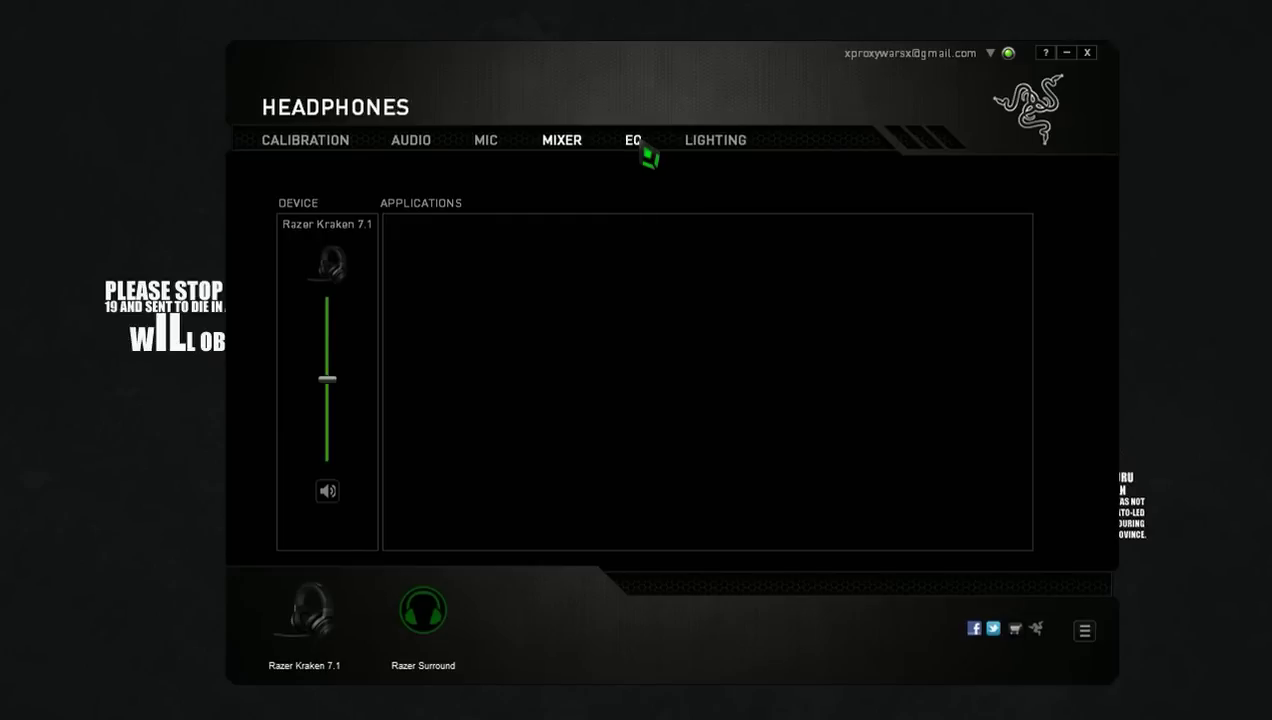
Step: Show the equalizer and keep Techno as the preset across its eight bands
{"action": "left_click", "coordinate": [643, 156]}
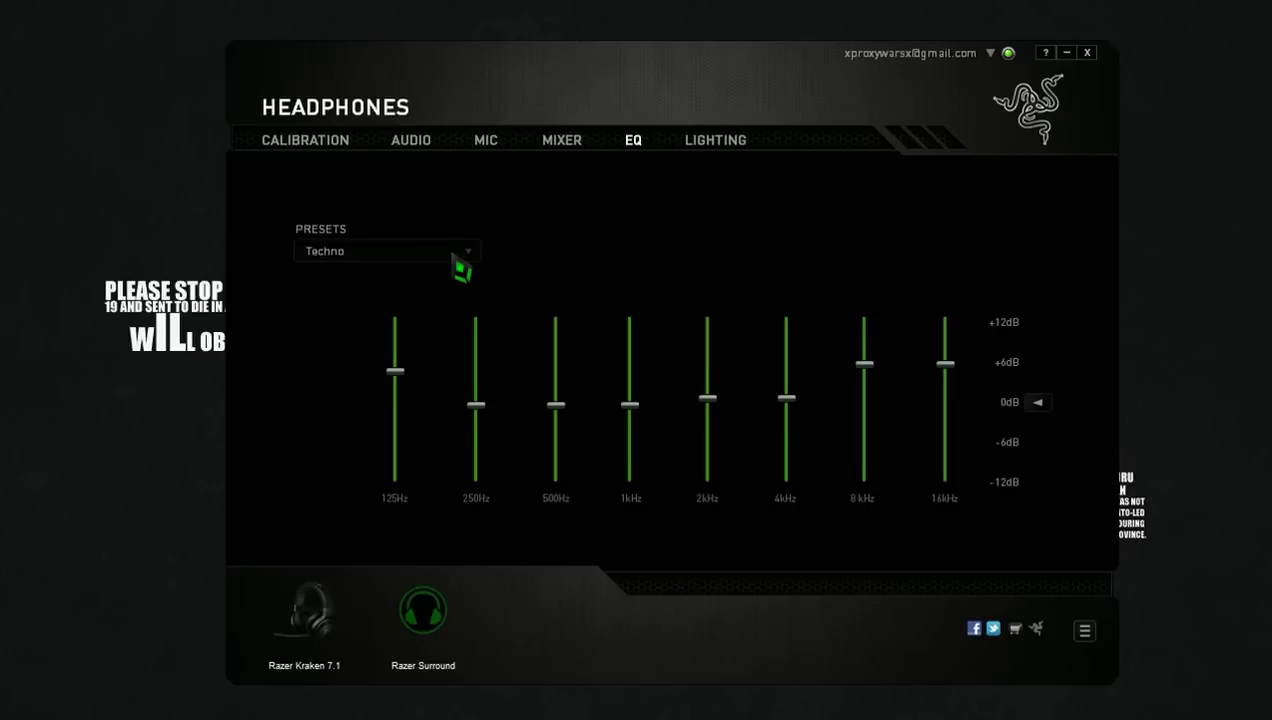
{"action": "left_click", "coordinate": [448, 256]}
{"action": "left_click", "coordinate": [446, 262]}
{"action": "left_click", "coordinate": [412, 265]}
{"action": "left_click", "coordinate": [368, 262]}
Step: View the headset lighting page with the Logo light left ON
{"action": "left_click", "coordinate": [722, 143]}
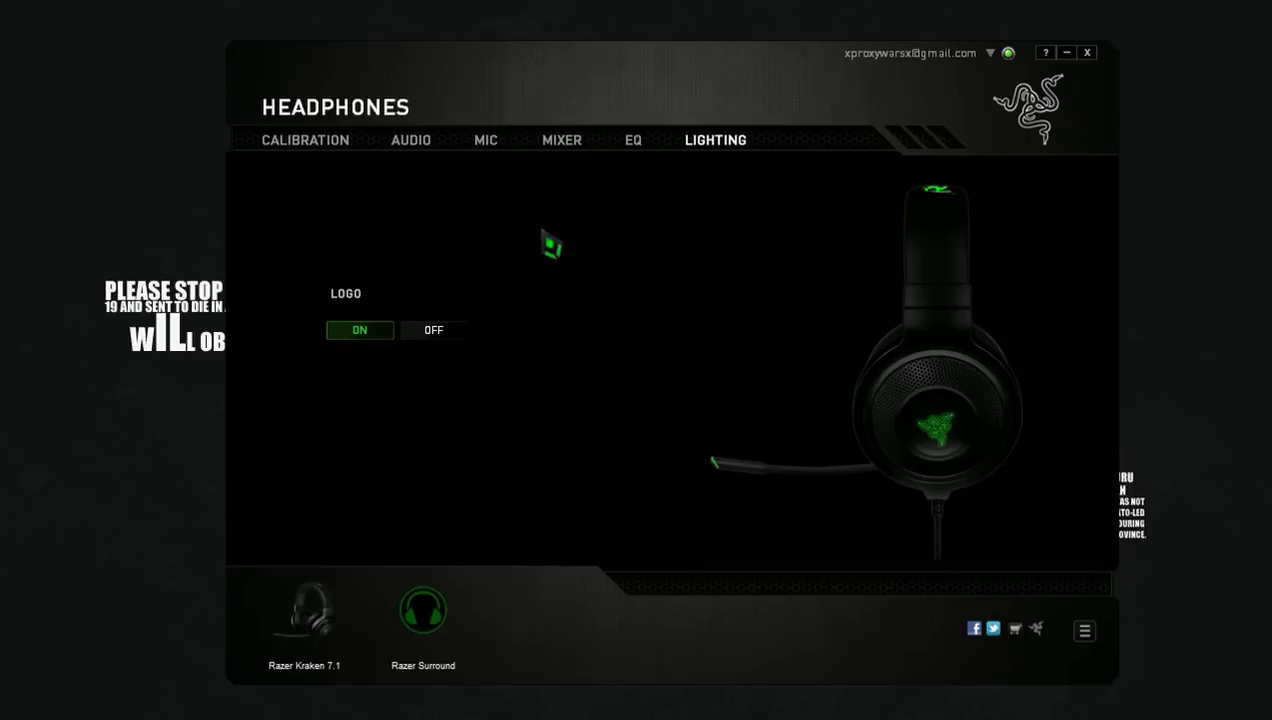